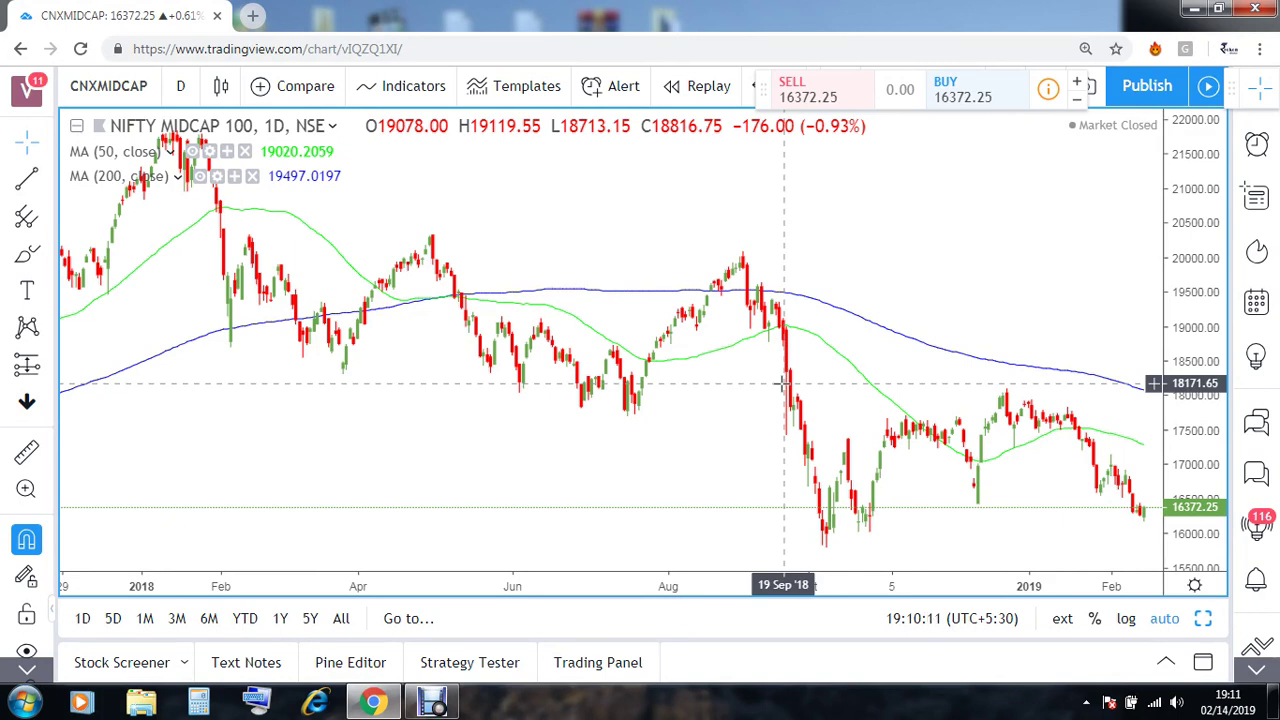
Zoom out the NIFTY Midcap 100 daily chart's time axis so it reaches back to late 2017
scroll(614, 277, "down", 1)
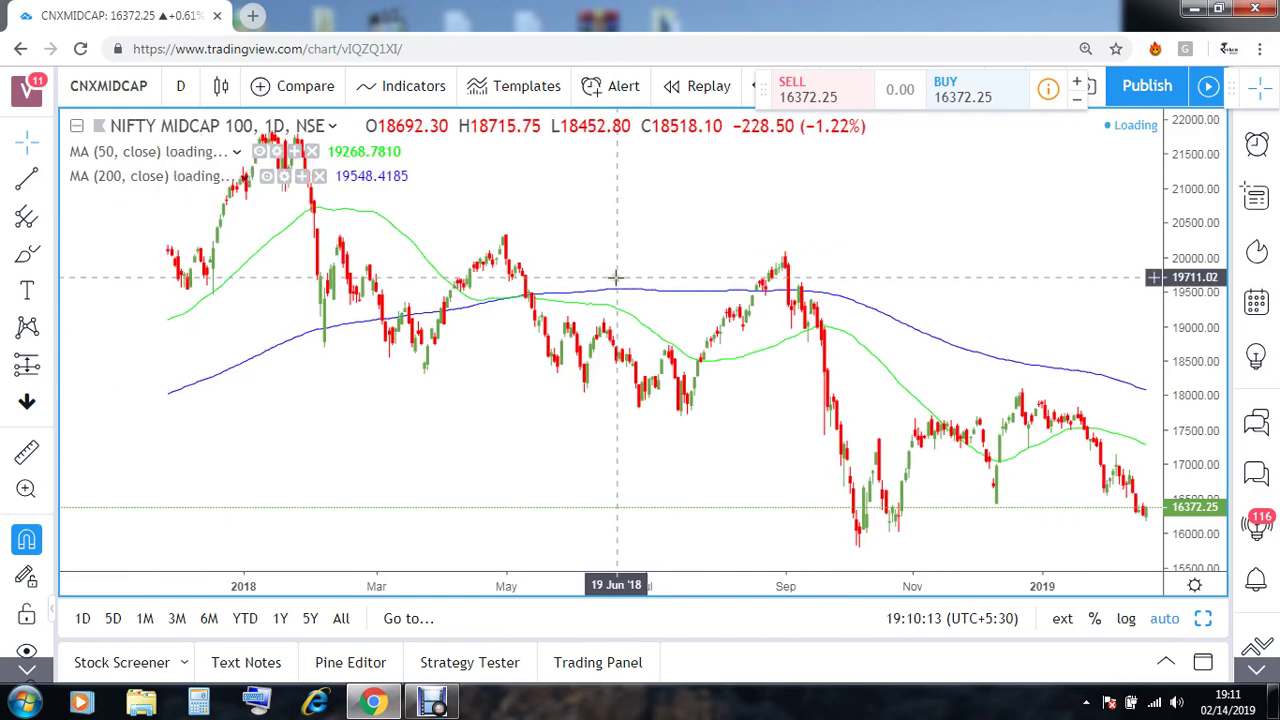
double_click(422, 262)
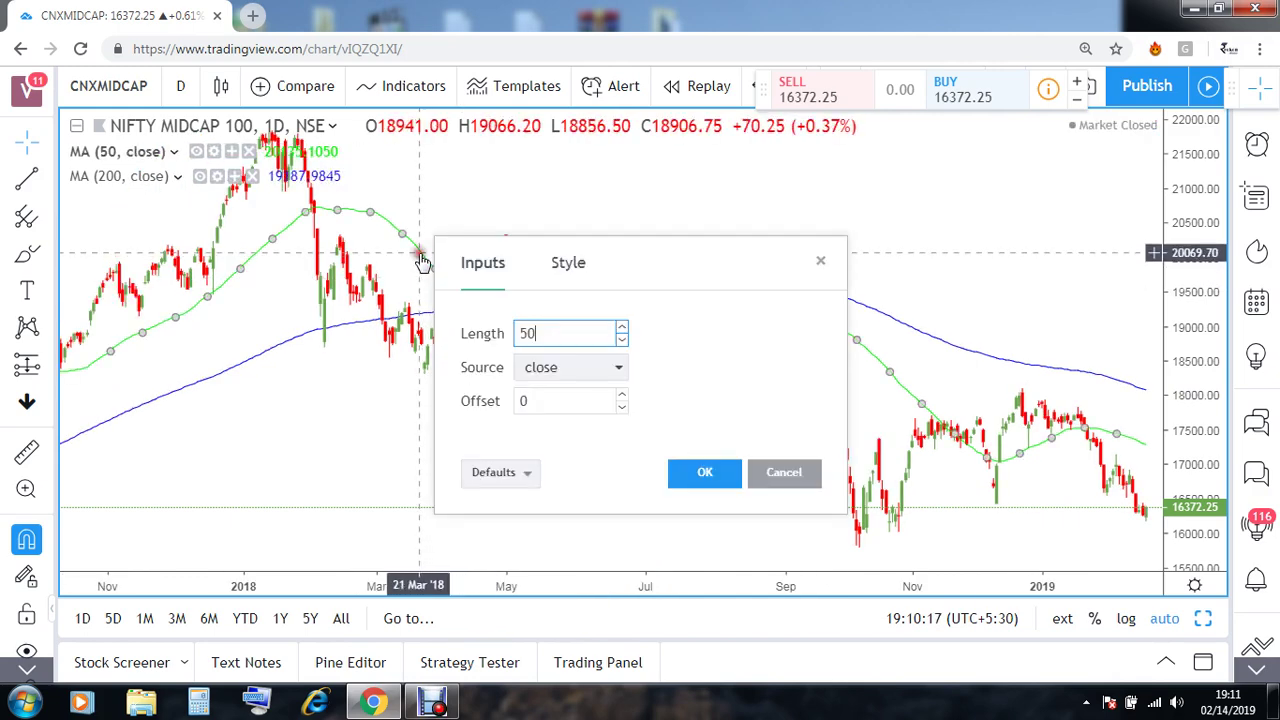
left_click(698, 473)
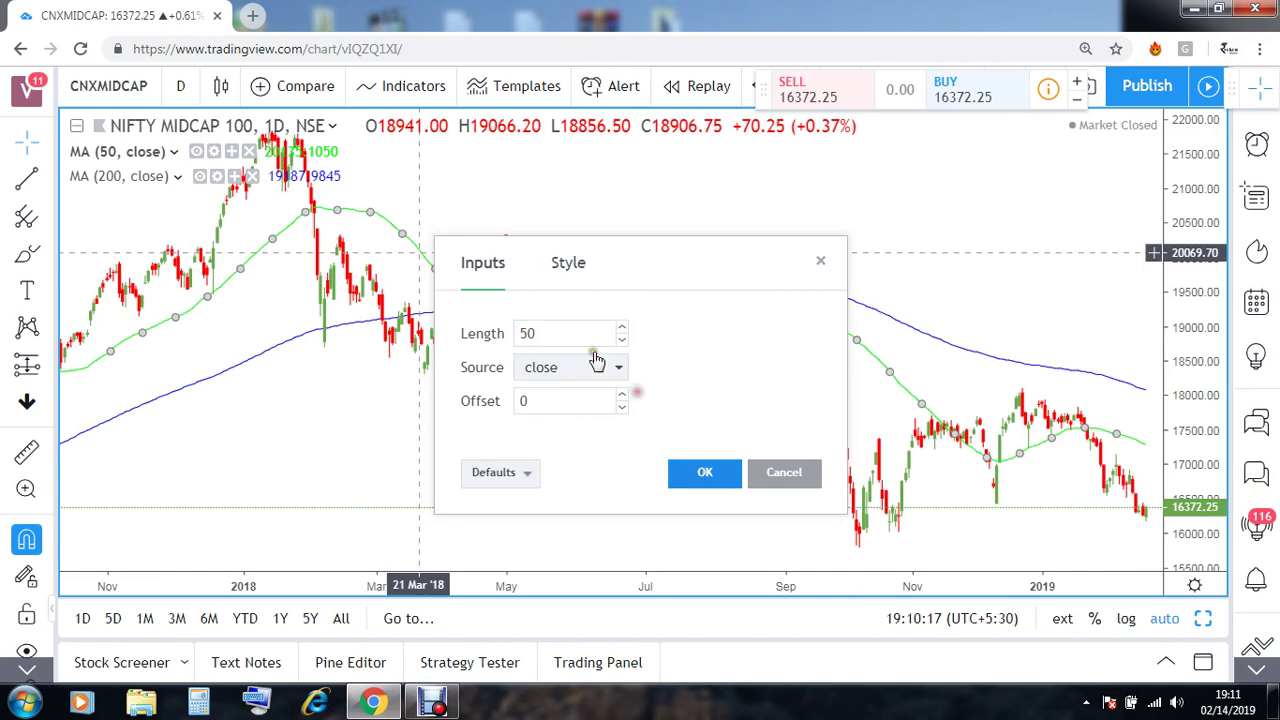
left_click(705, 472)
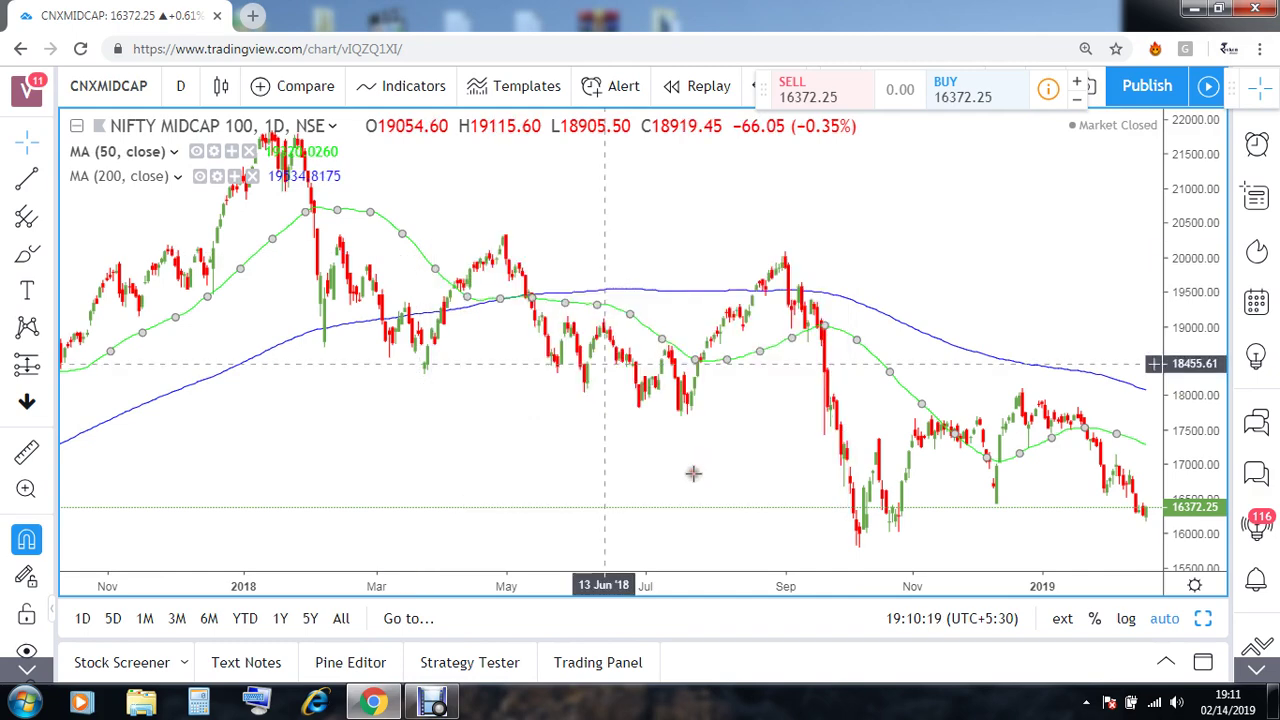
double_click(679, 297)
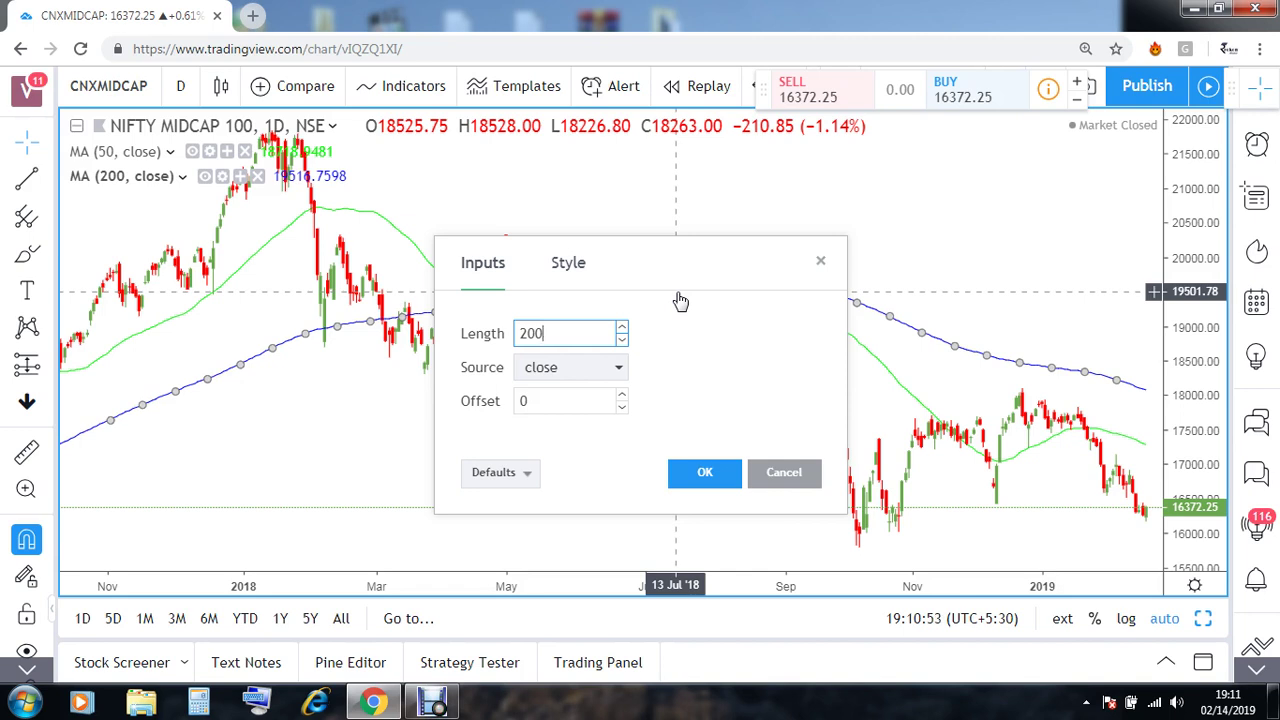
left_click(702, 474)
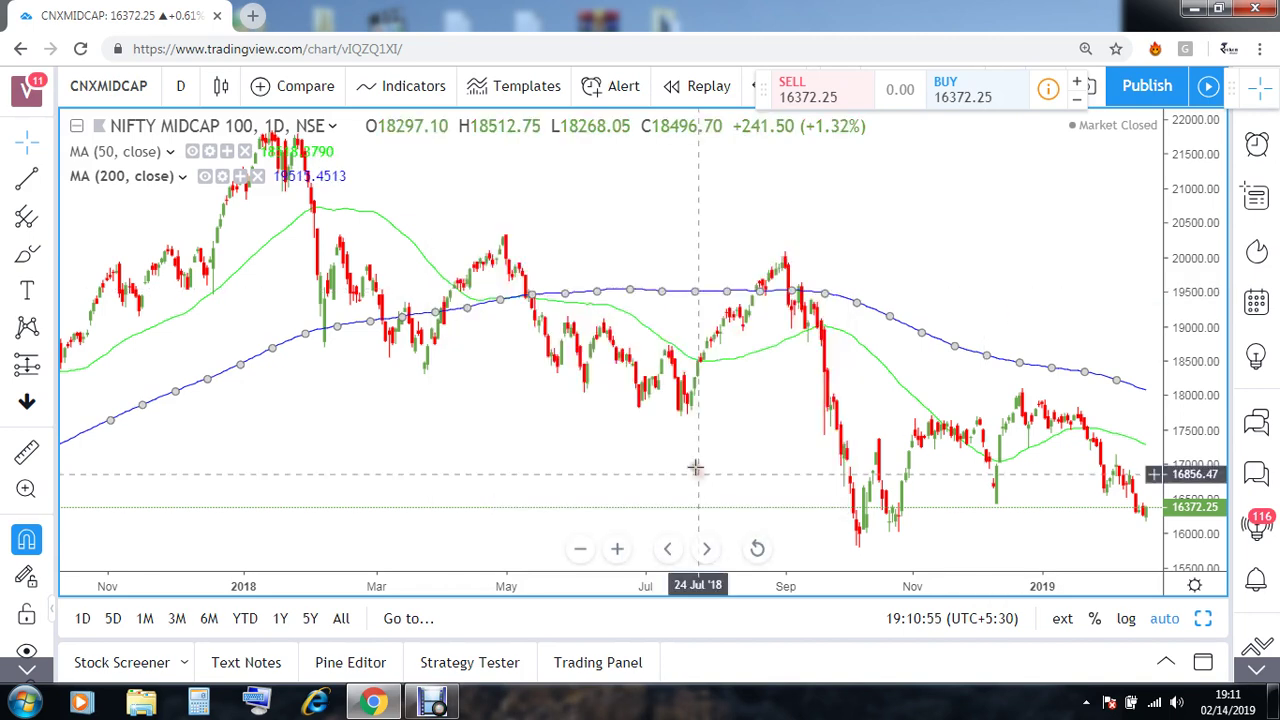
scroll(617, 246, "up", 3)
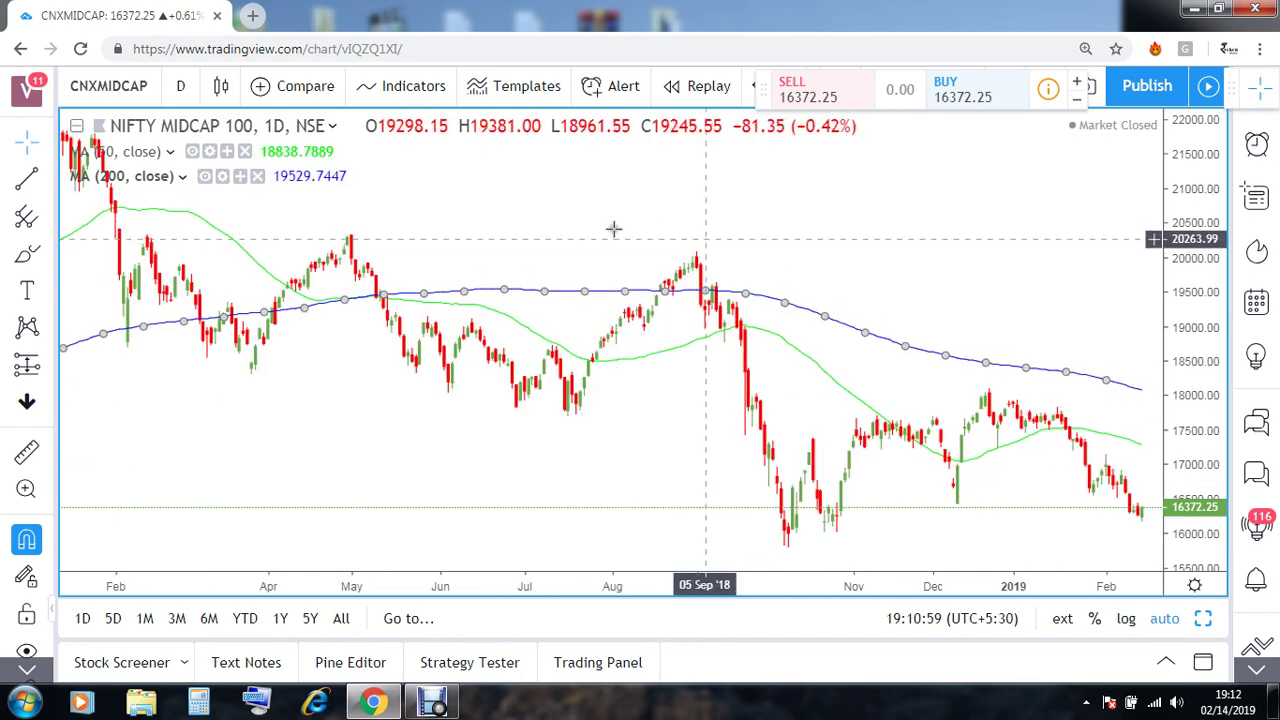
left_click_drag(631, 249, 856, 237)
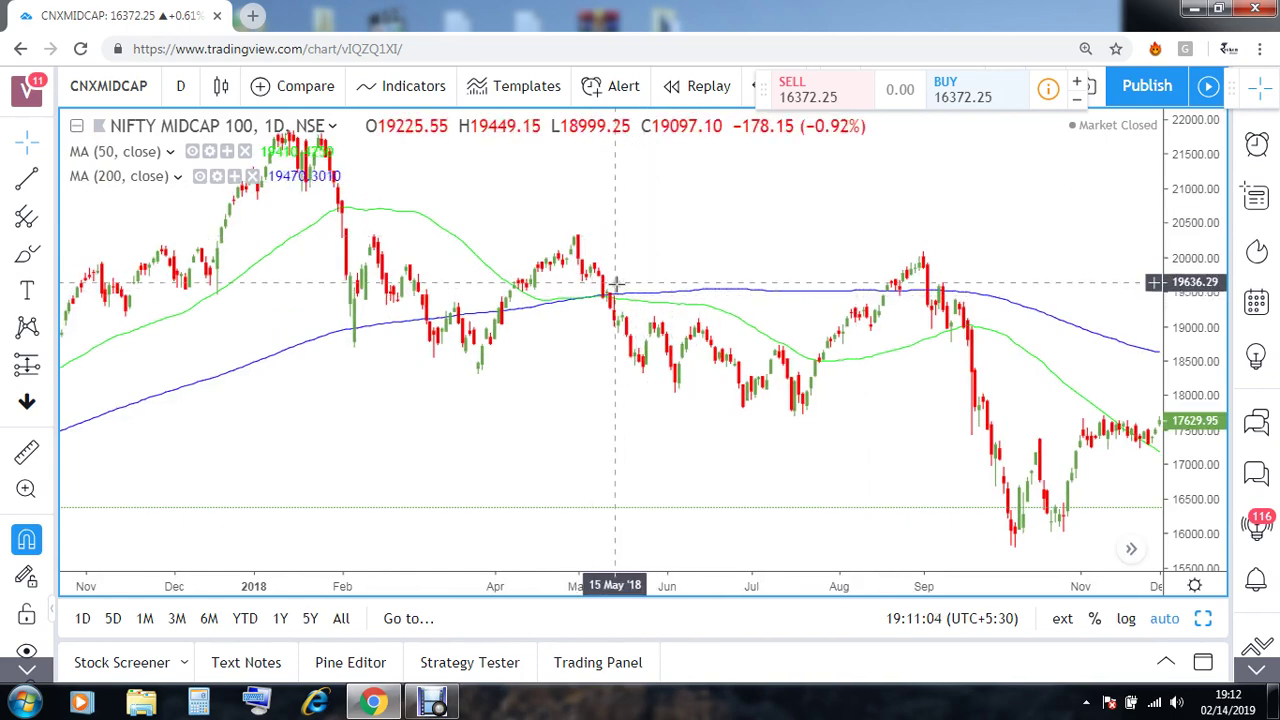
scroll(603, 254, "up", 4)
scroll(810, 236, "up", 2)
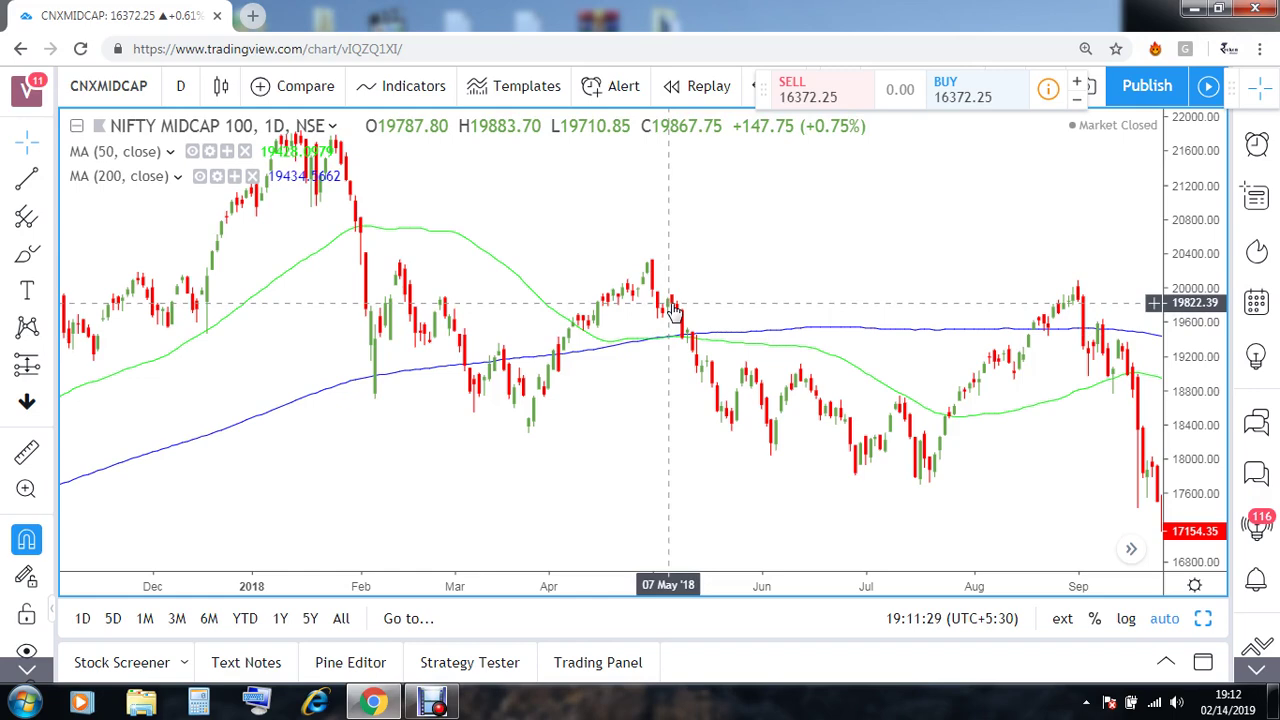
left_click_drag(660, 282, 380, 222)
left_click_drag(877, 263, 655, 260)
mouse_move(625, 547)
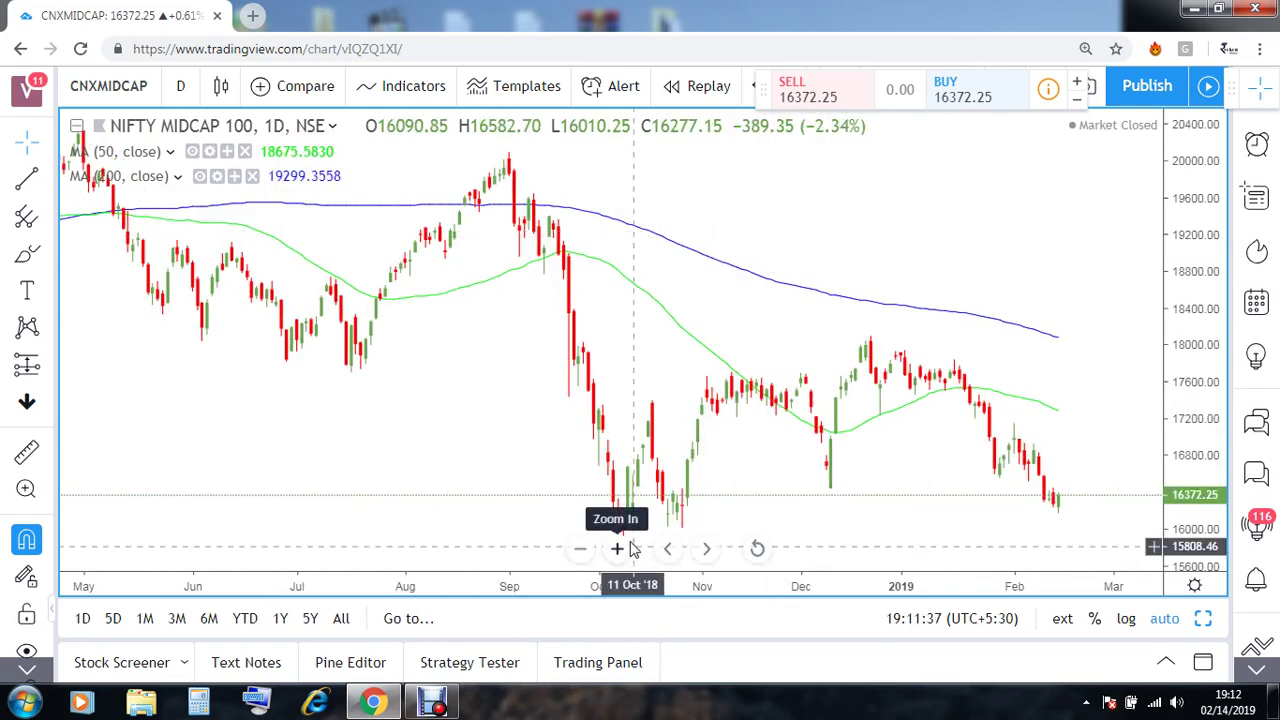
scroll(630, 548, "down", 3)
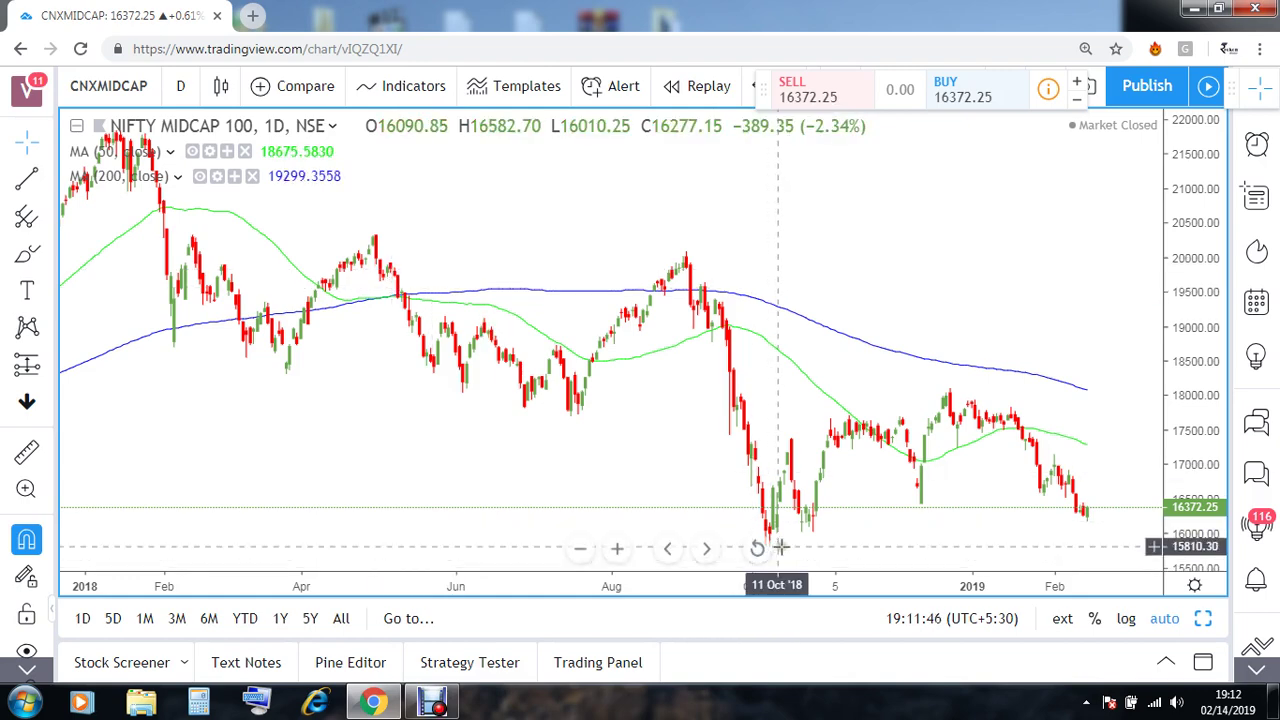
scroll(810, 548, "down", 1)
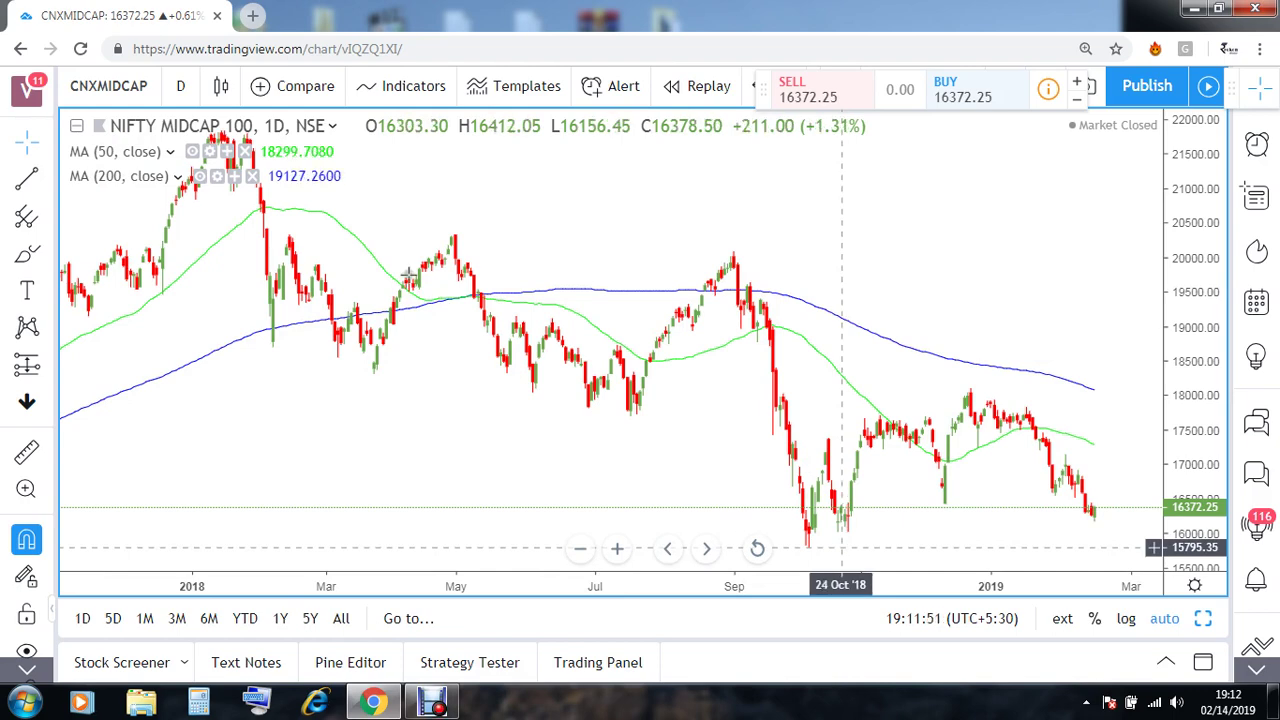
Replace CNXMIDCAP with RCOM (Reliance Comm Ltd, NSE) as the chart symbol
left_click(120, 86)
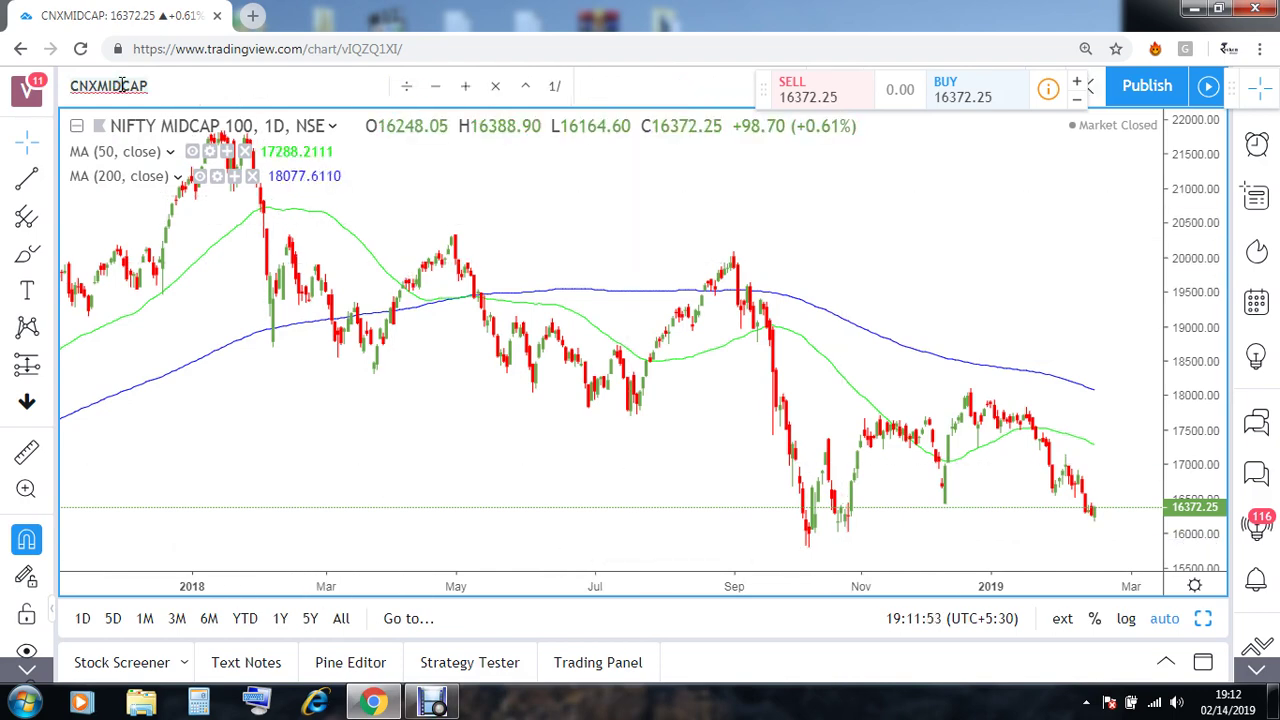
key("BackSpace")
type("RCOM")
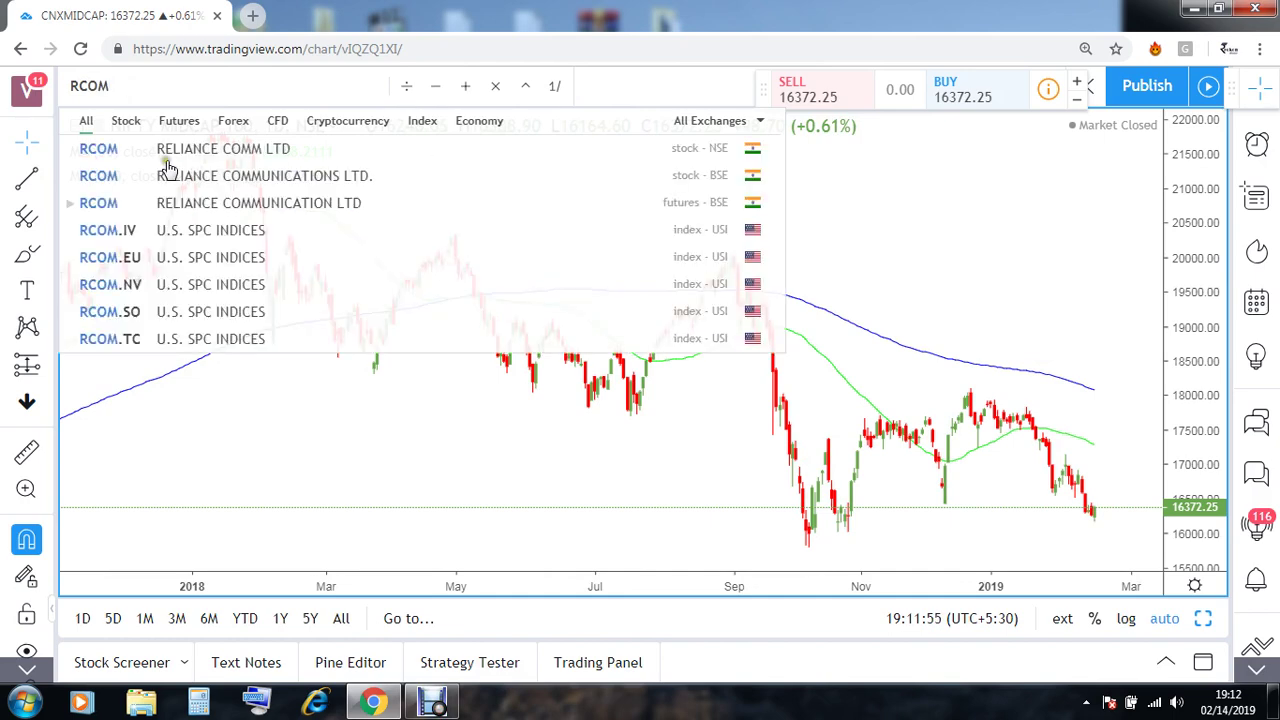
left_click(183, 152)
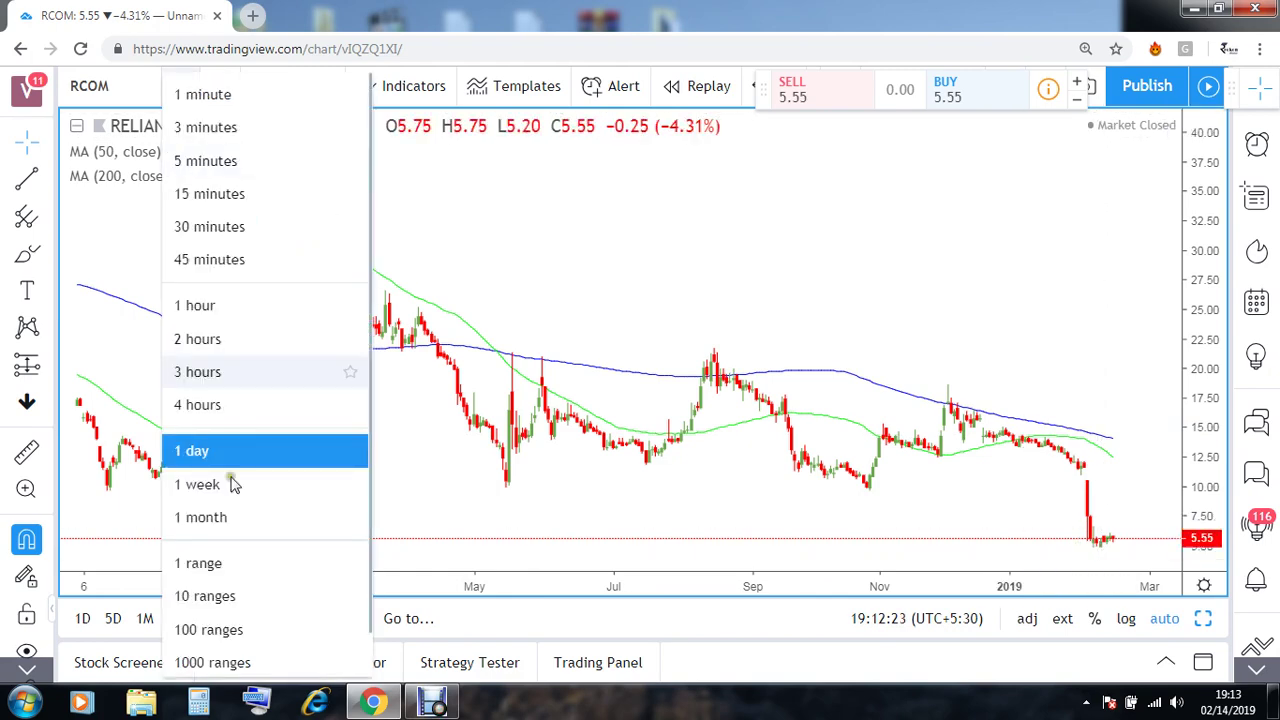
left_click(225, 488)
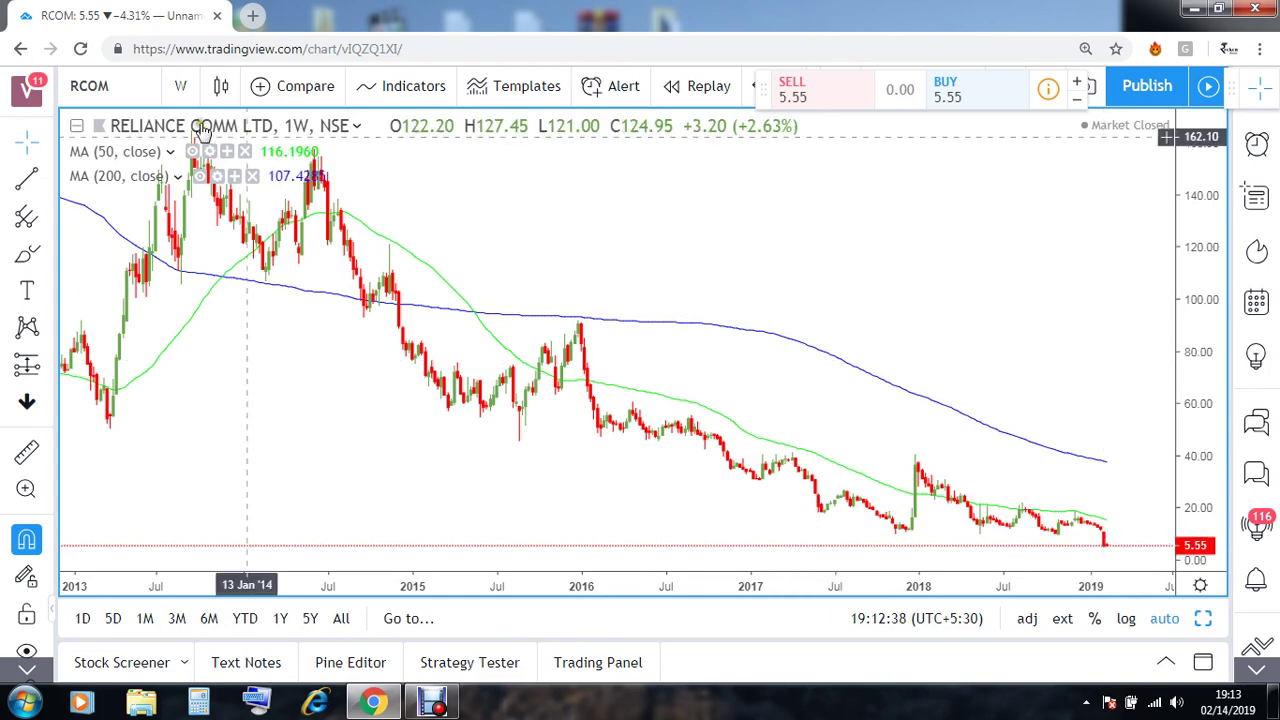
left_click(183, 88)
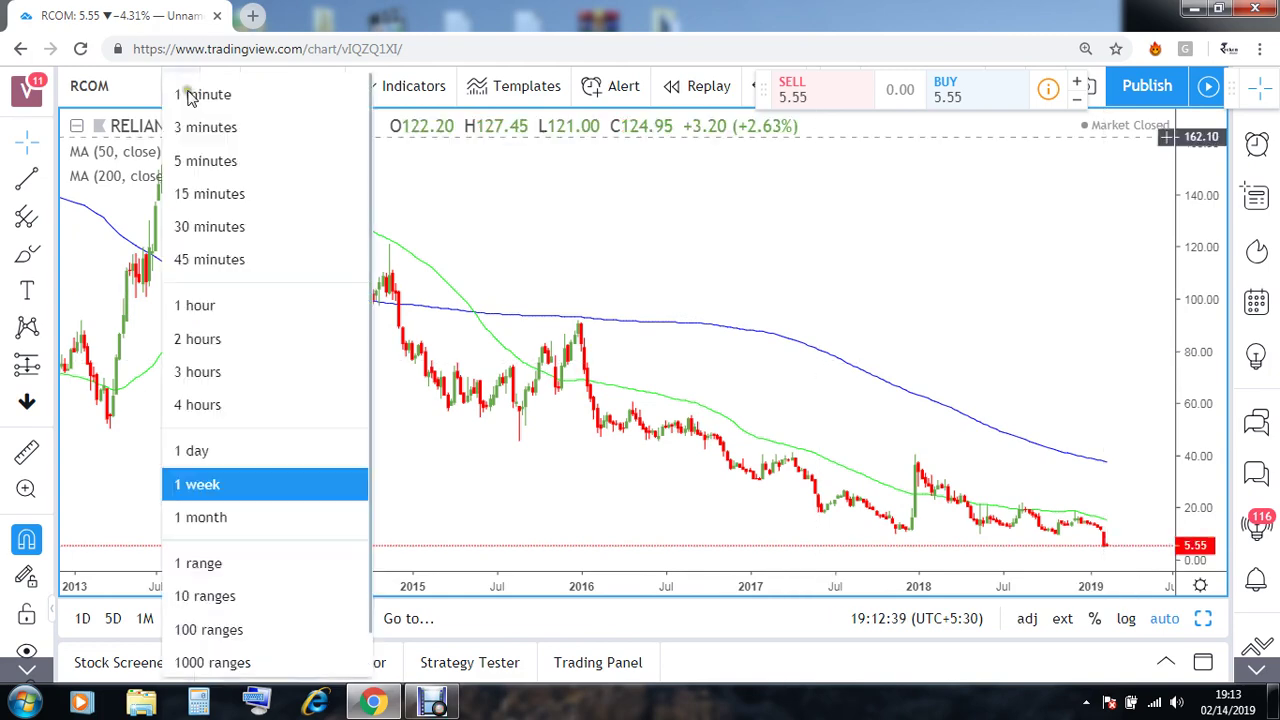
left_click(259, 449)
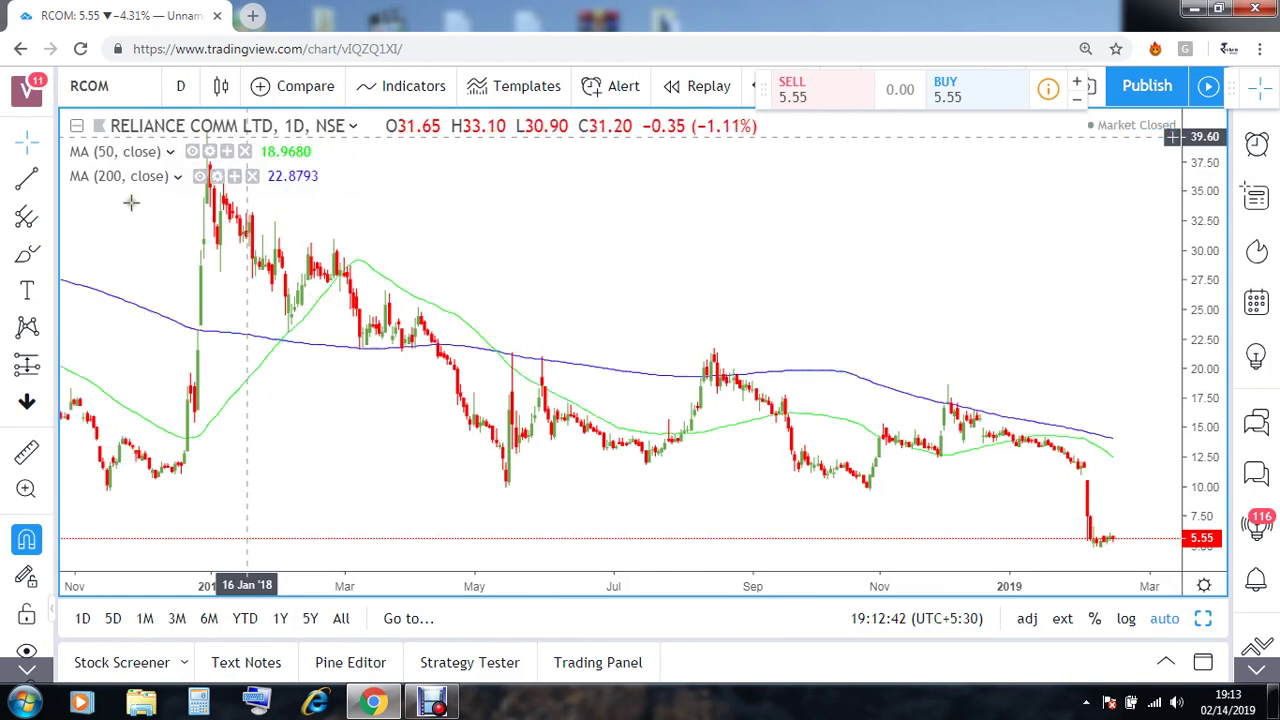
left_click(128, 85)
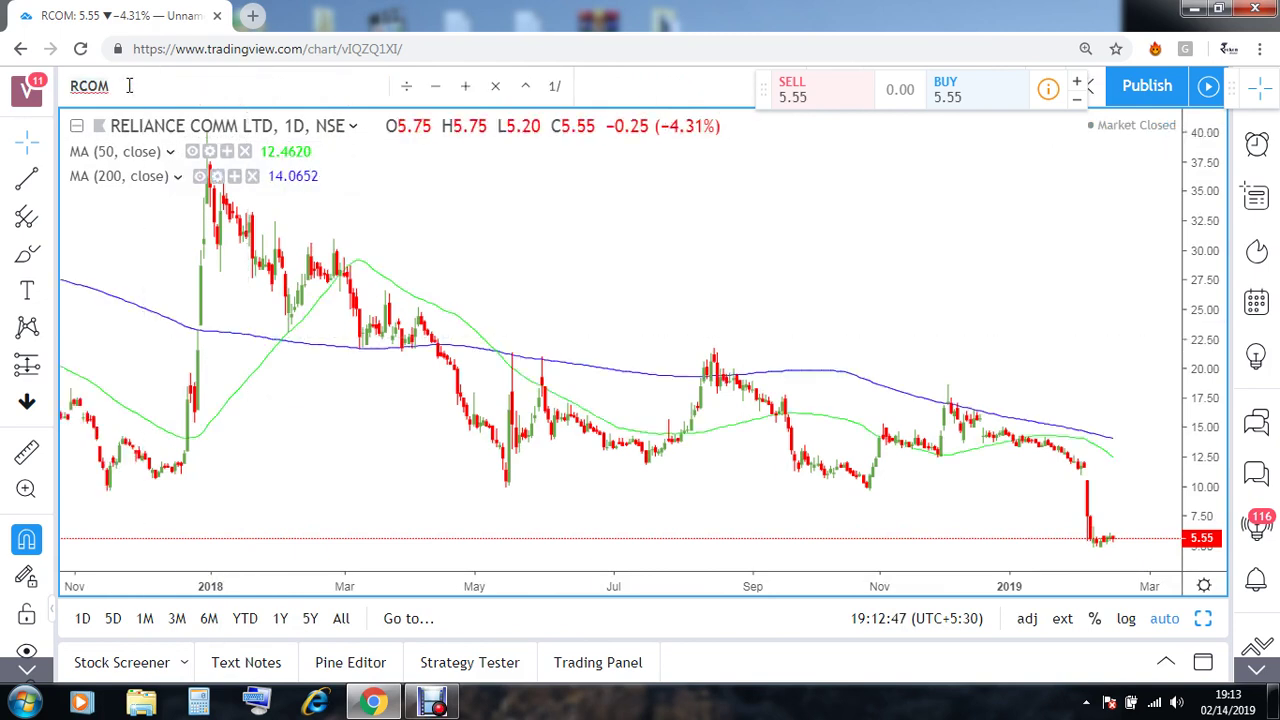
Load RELCAPITAL on NSE and zoom out so the daily chart reaches mid-2017
type("RELC")
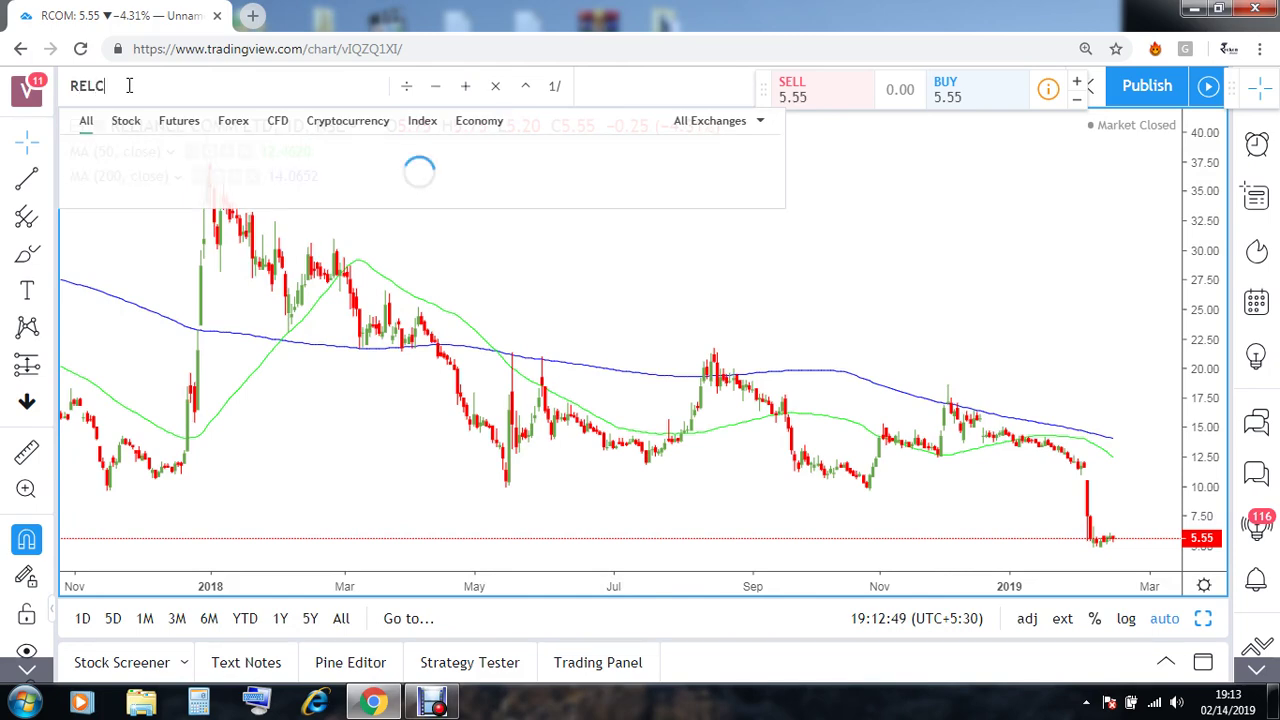
left_click(234, 152)
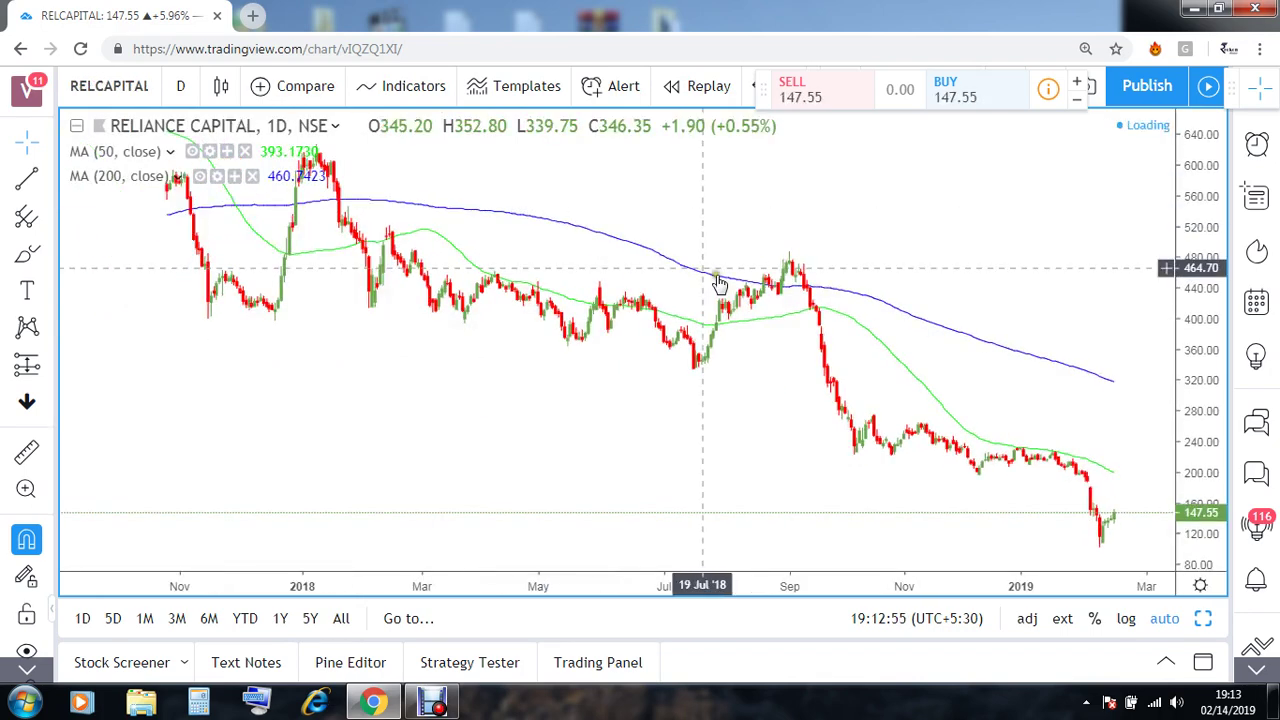
scroll(457, 400, "down", 3)
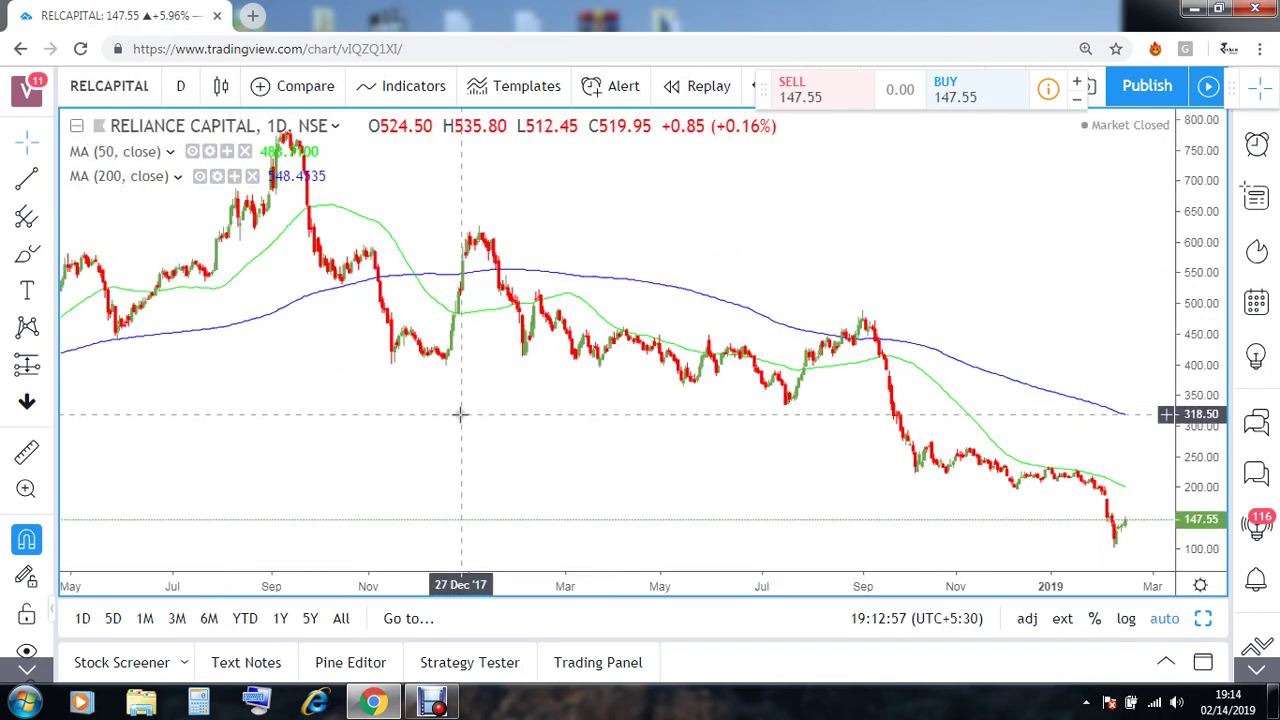
mouse_move(460, 414)
left_mouse_down()
mouse_move(517, 414)
mouse_move(466, 406)
left_mouse_up()
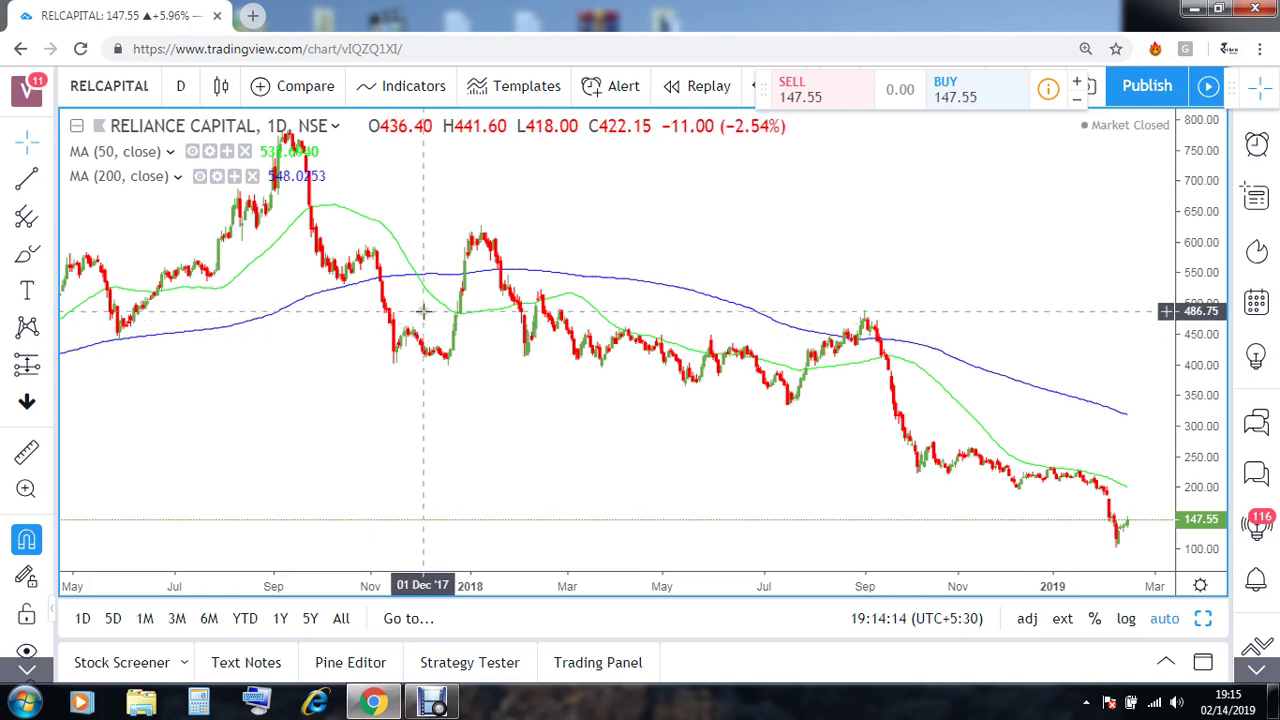
scroll(425, 305, "down", 2)
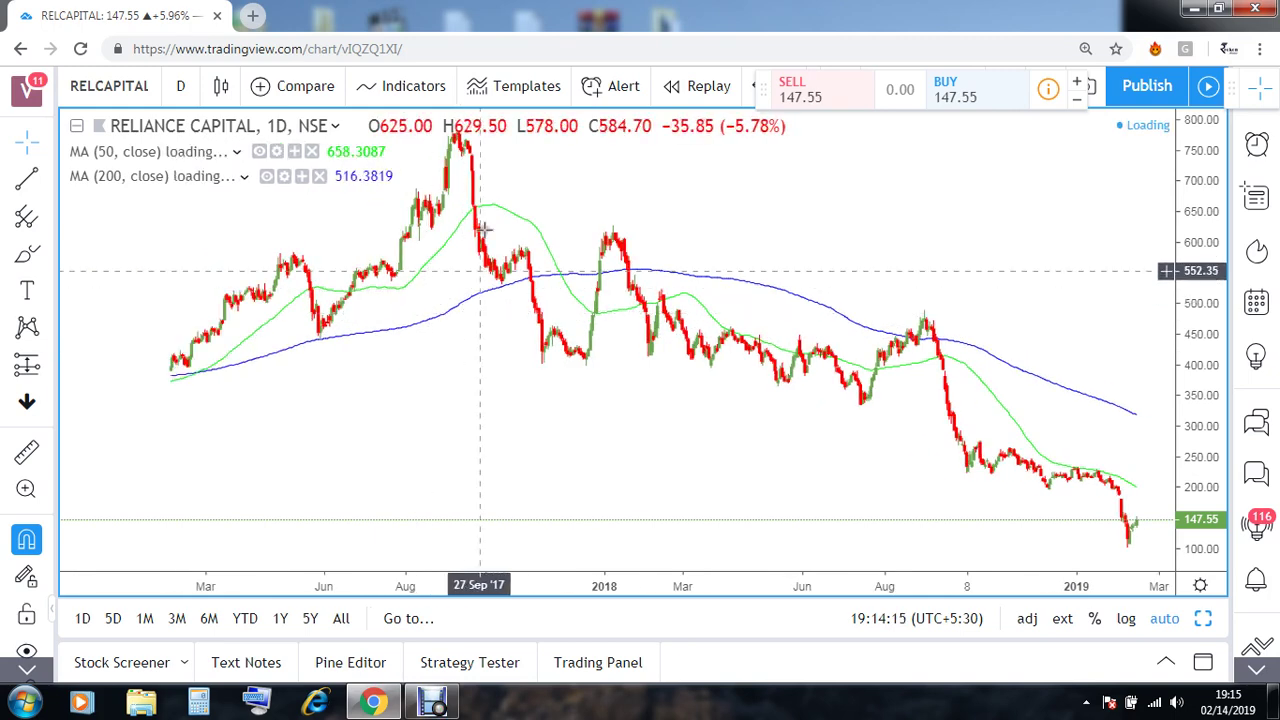
scroll(470, 162, "up", 1)
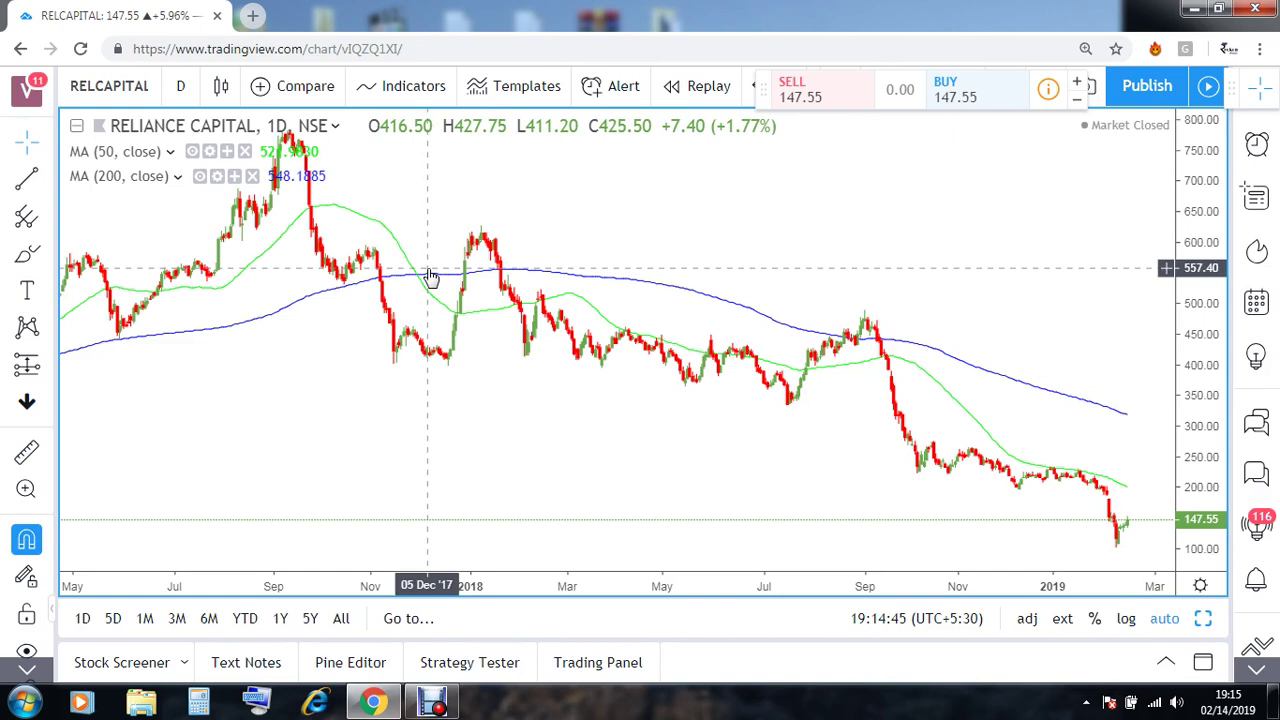
Load MARUTI (Maruti Suzuki, NSE) and pan the chart toward recent dates
left_click(110, 87)
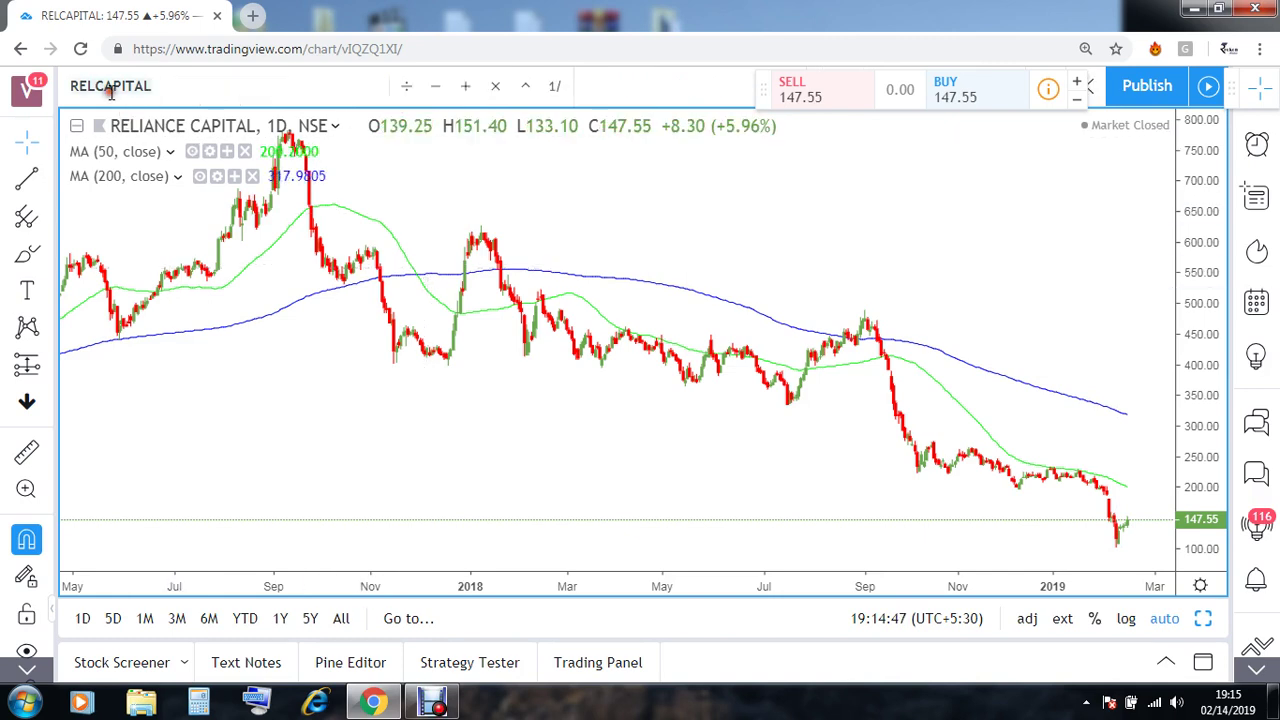
type("MARUTI")
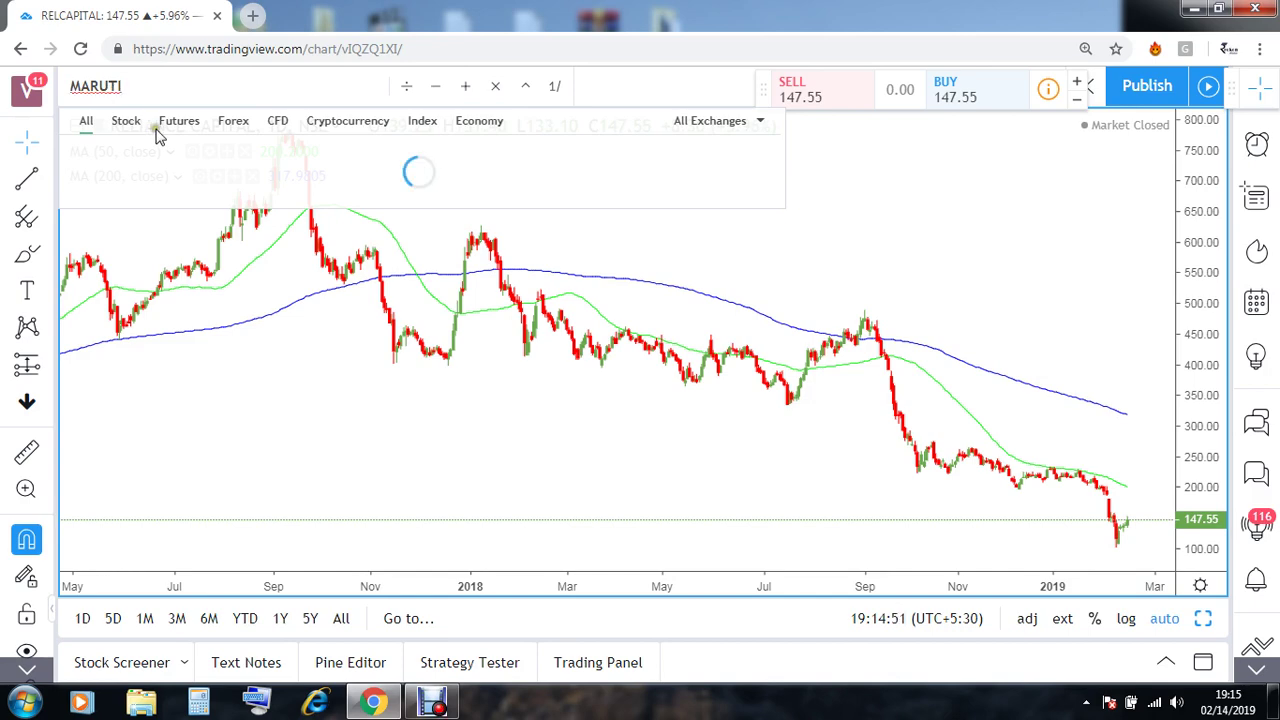
left_click(158, 152)
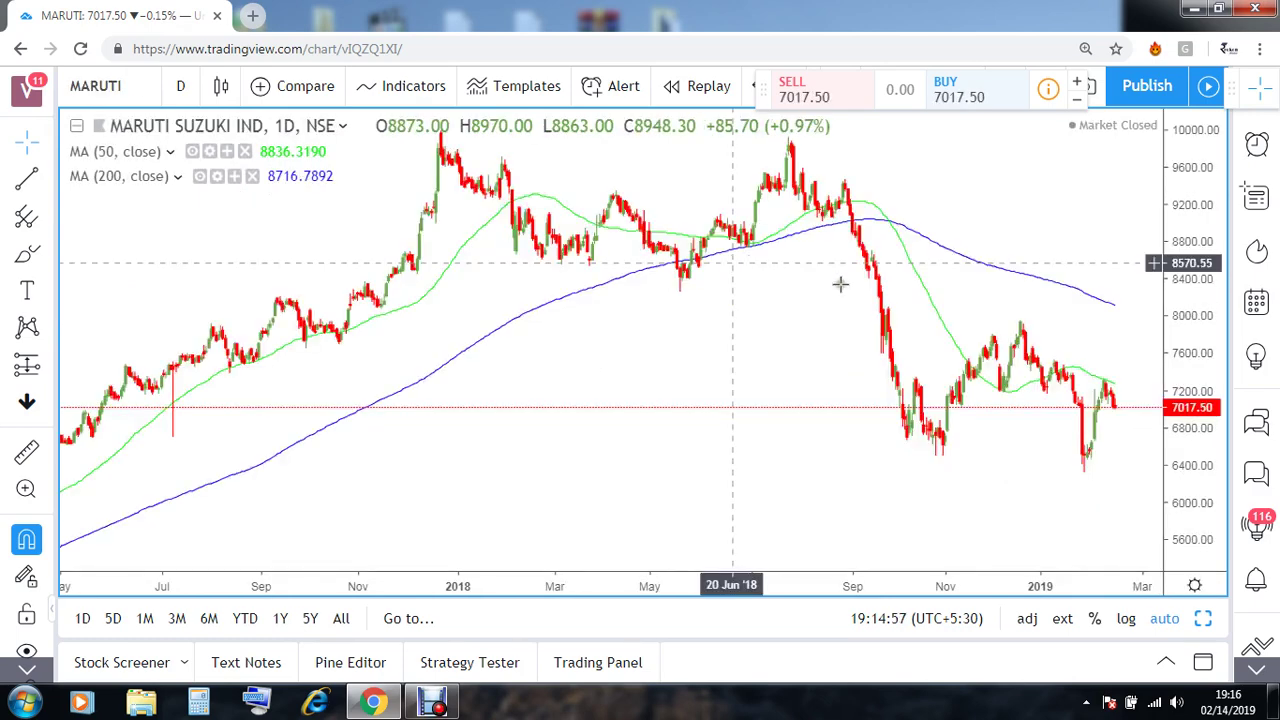
left_click_drag(763, 294, 669, 297)
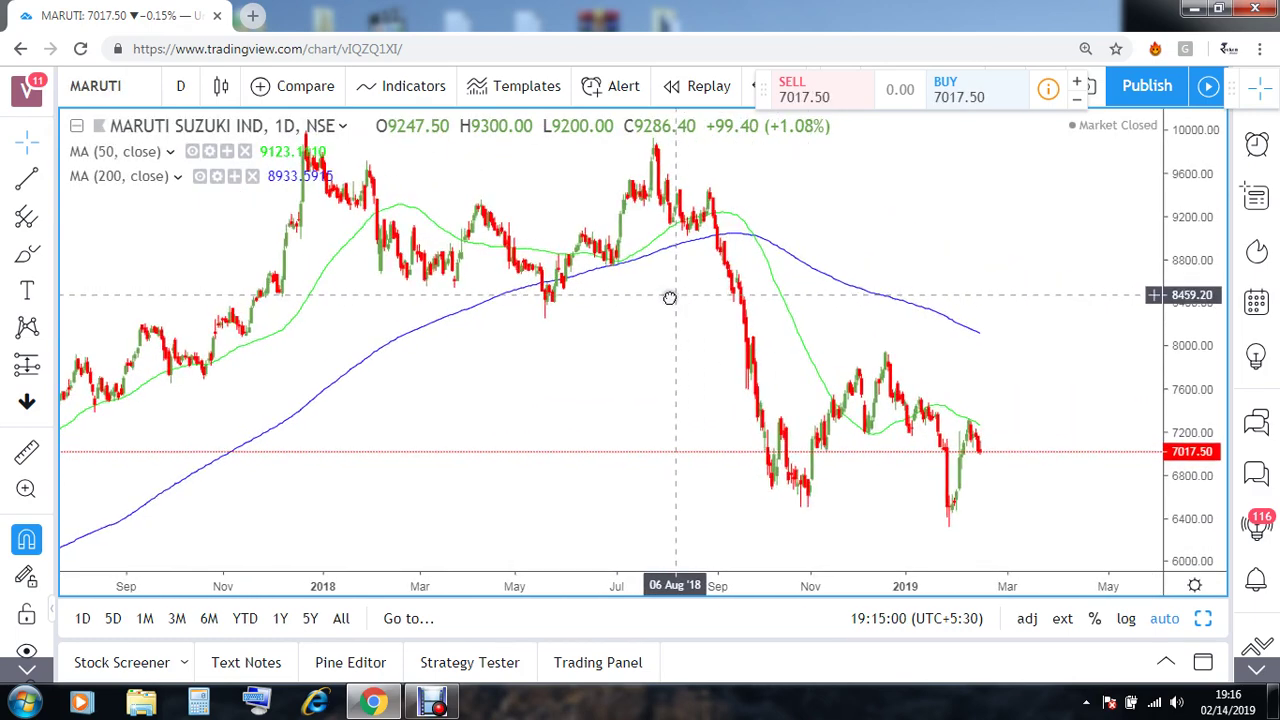
scroll(663, 297, "up", 2)
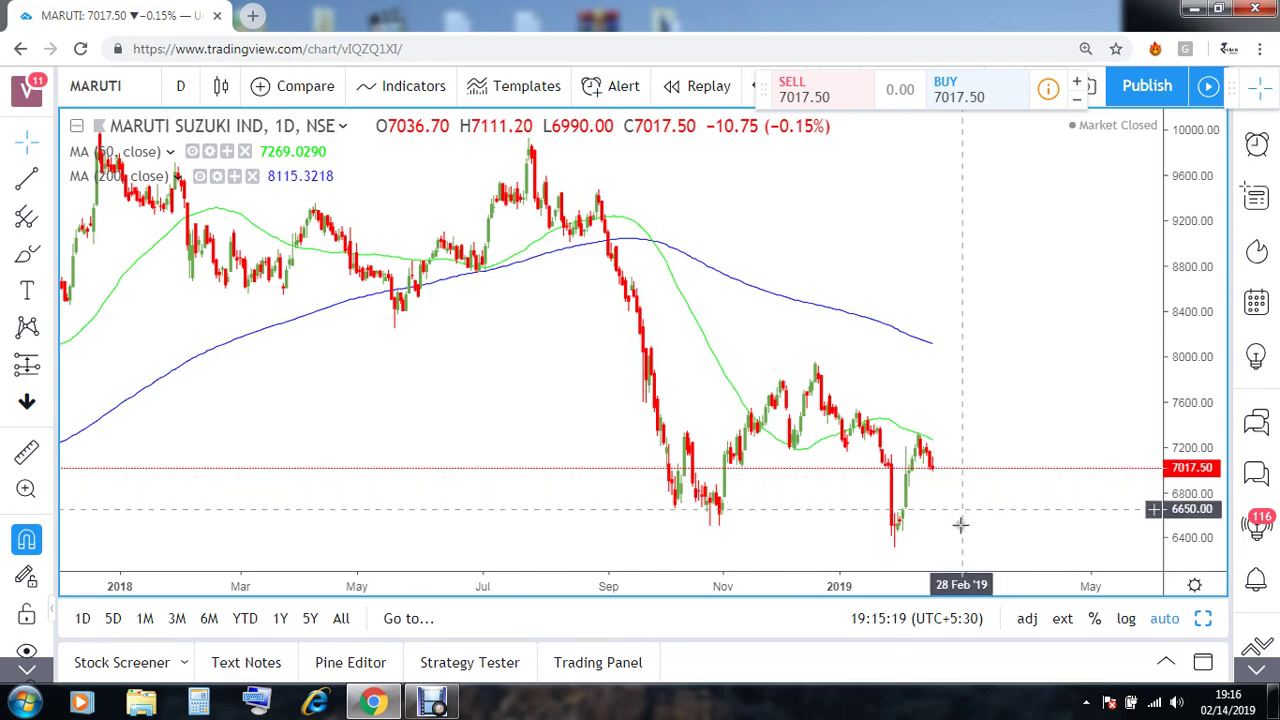
scroll(960, 520, "down", 3)
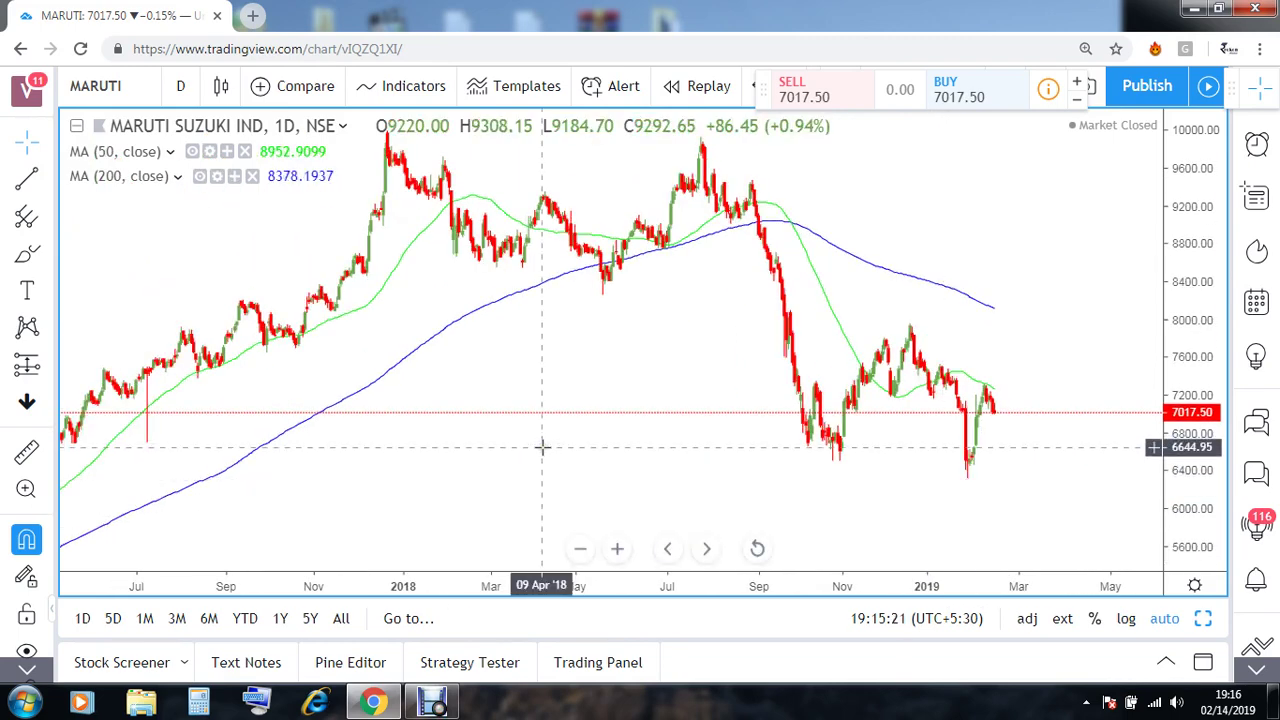